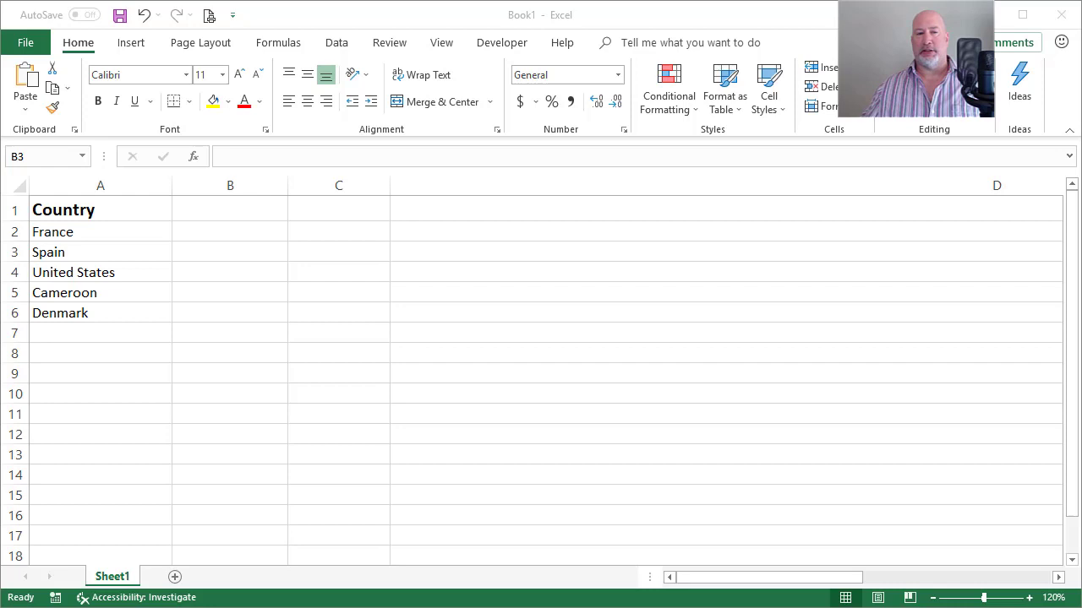
Convert the country names in A2:A6, France through Denmark, to the Geography data type.
left_click(48, 270)
left_click_drag(92, 232, 89, 312)
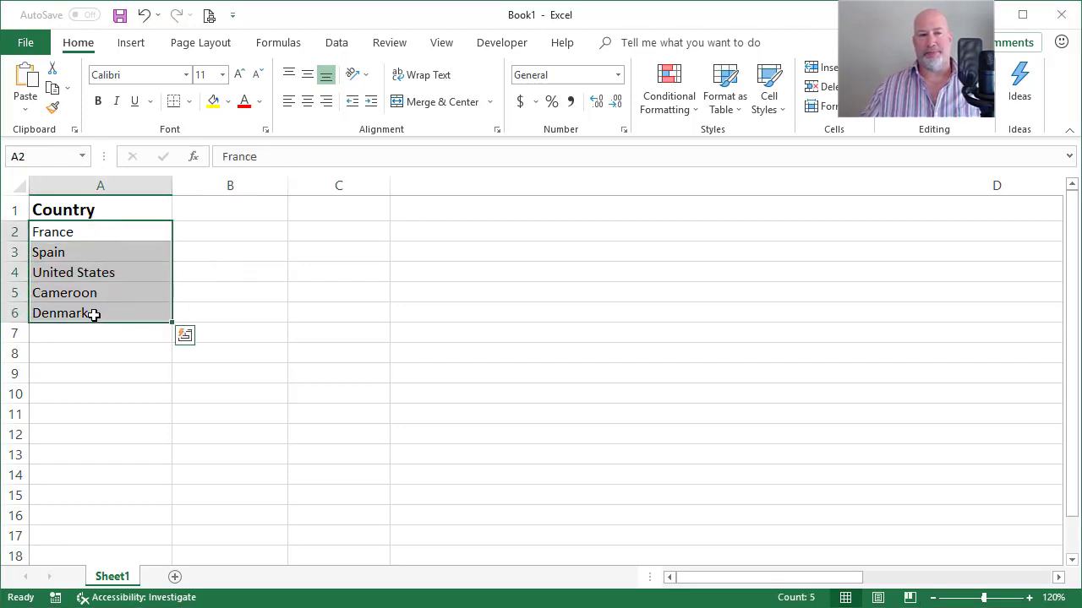
left_click(338, 44)
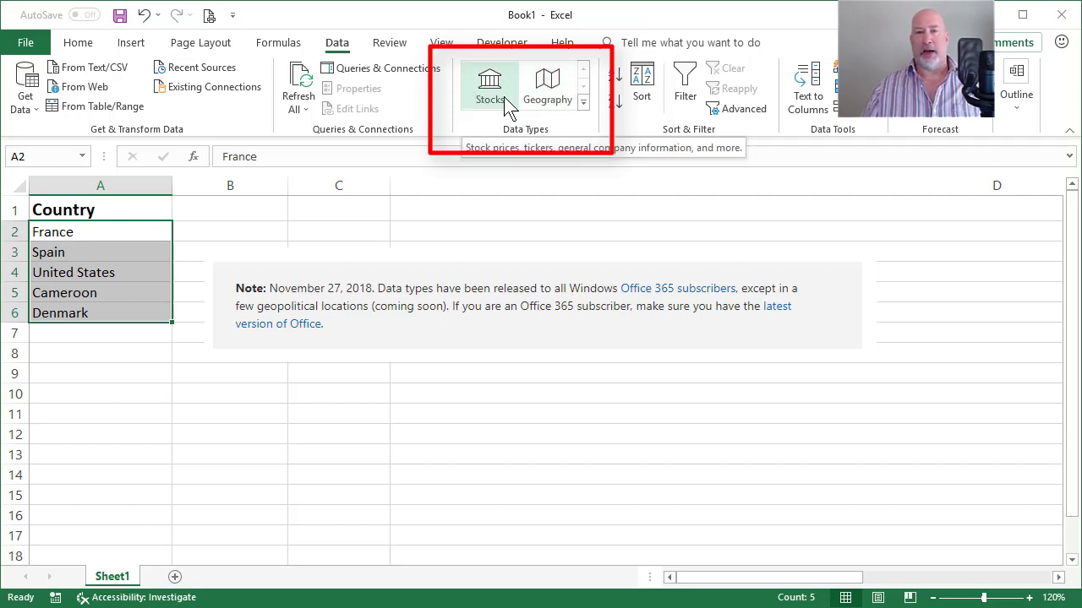
left_click(547, 93)
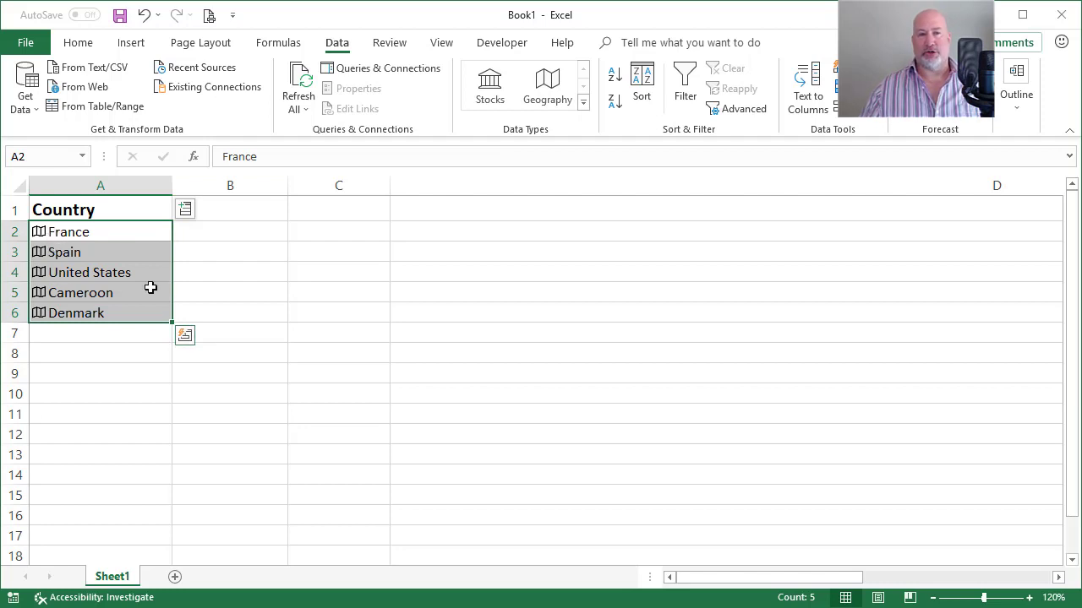
Extract the Capital field into column B, giving Paris, Madrid, Washington, D.C., Yaoundé and Copenhagen.
left_click(185, 209)
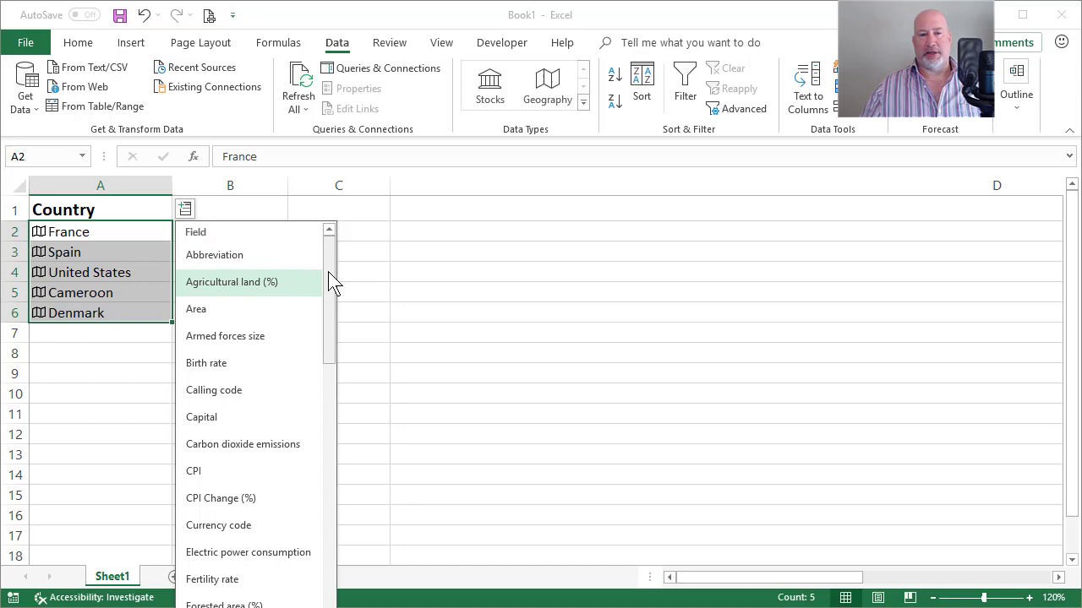
left_click(238, 416)
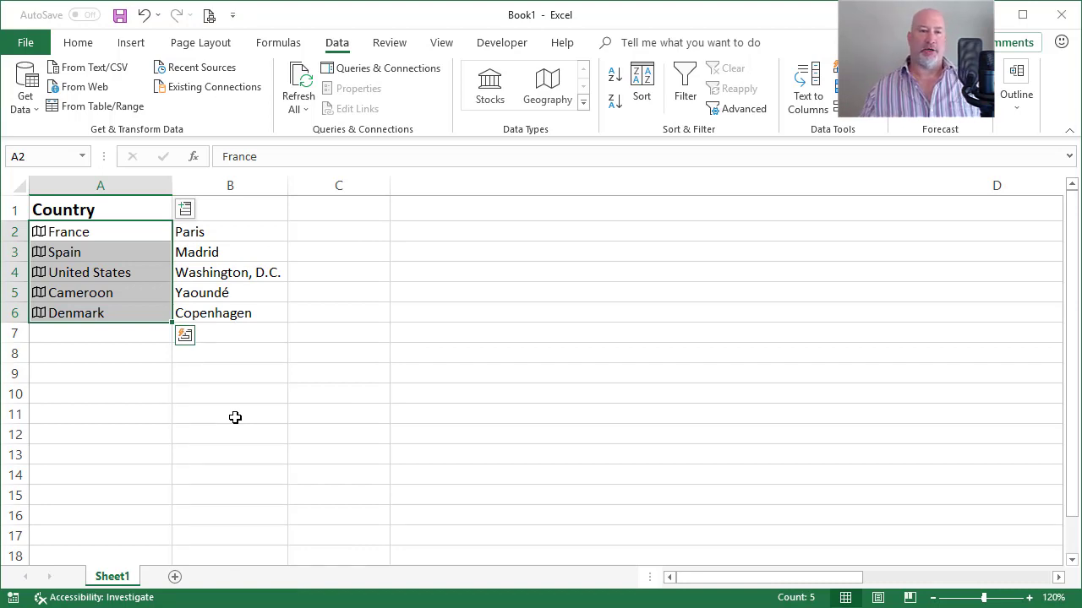
left_click(185, 209)
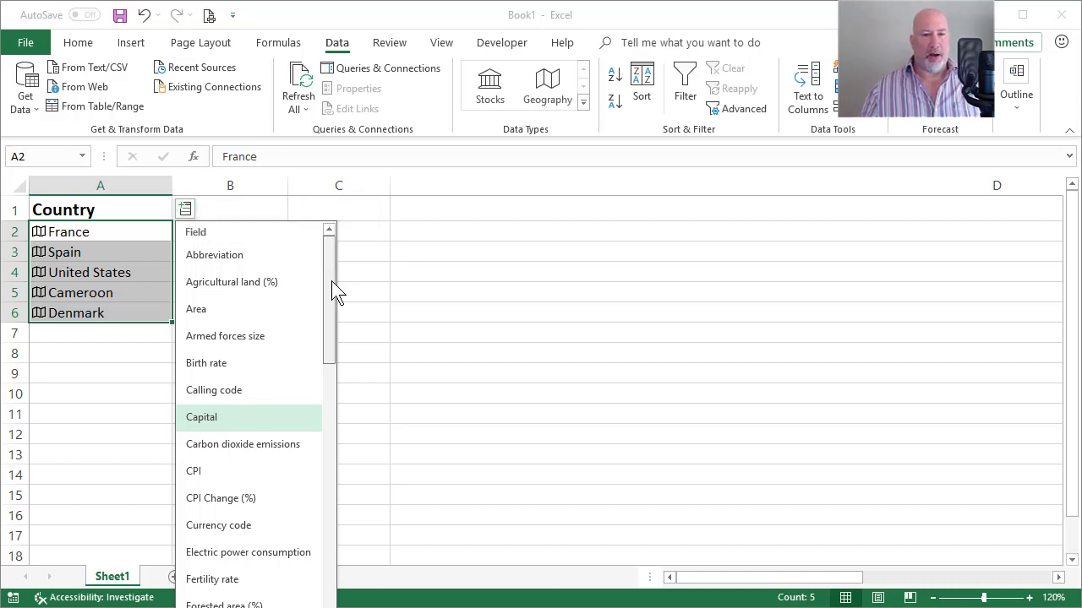
Add the Population field in column C, from 67,118,648 for France to 5,769,603 for Denmark.
left_click_drag(331, 280, 316, 587)
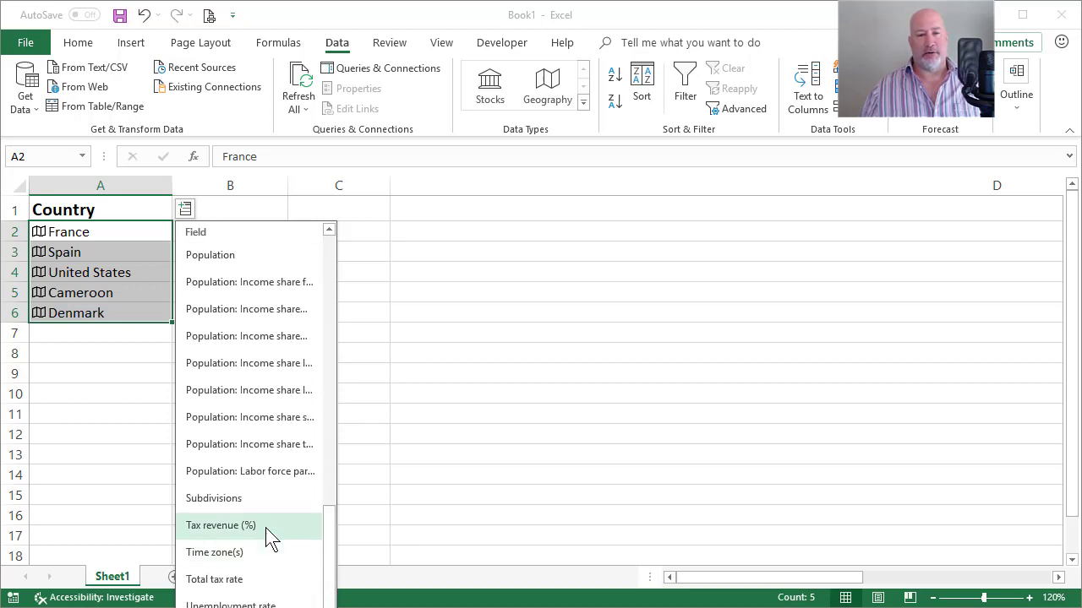
left_click(231, 263)
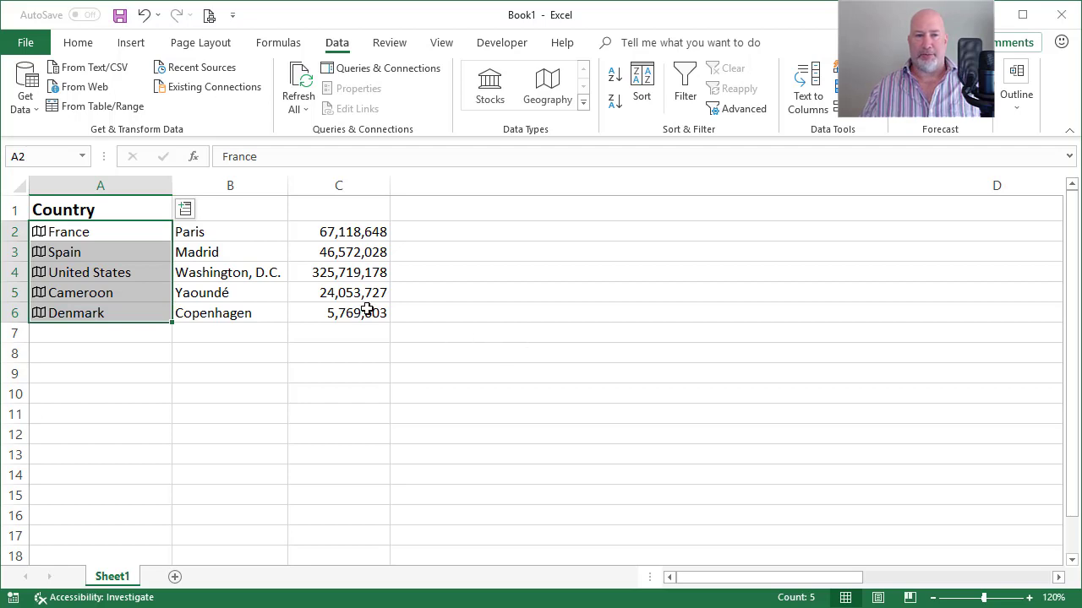
Insert a blank row 4 above United States and enter Belgium in A4.
left_click(185, 209)
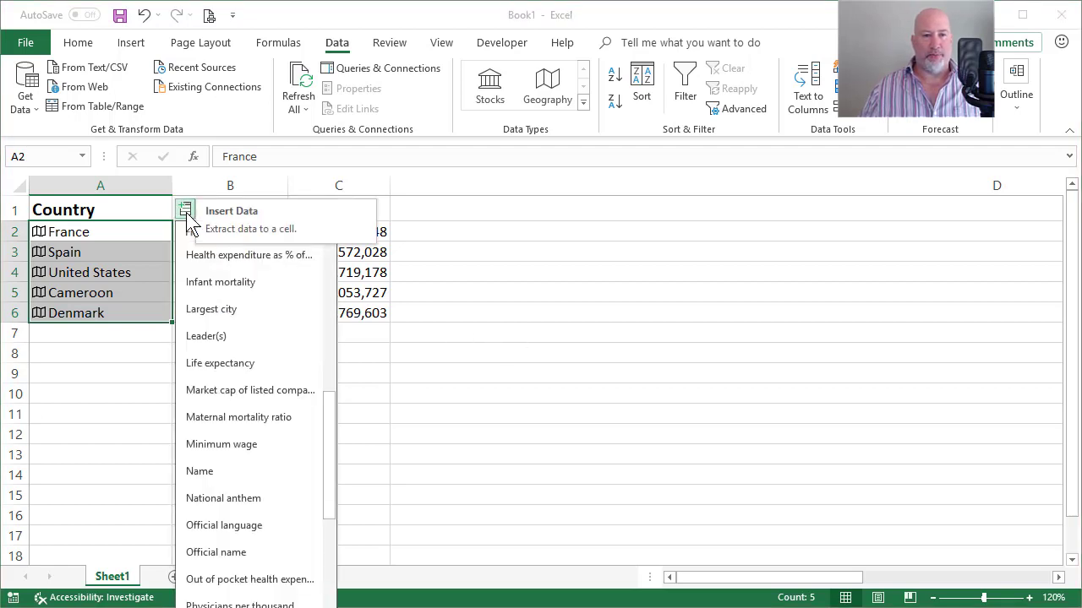
left_click(186, 212)
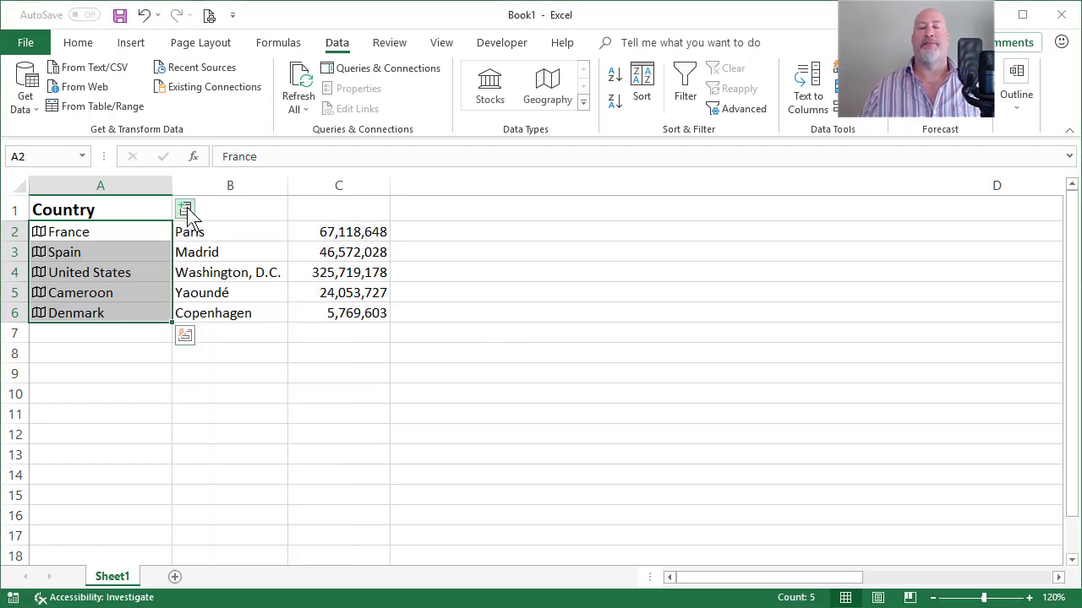
left_click(140, 279)
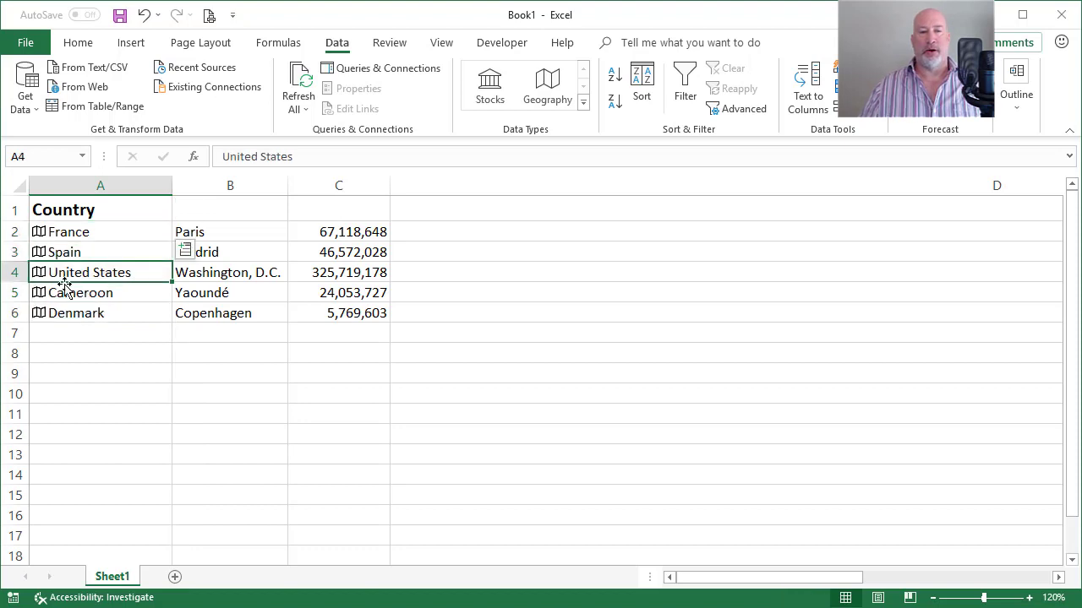
left_click(12, 275)
right_click(13, 274)
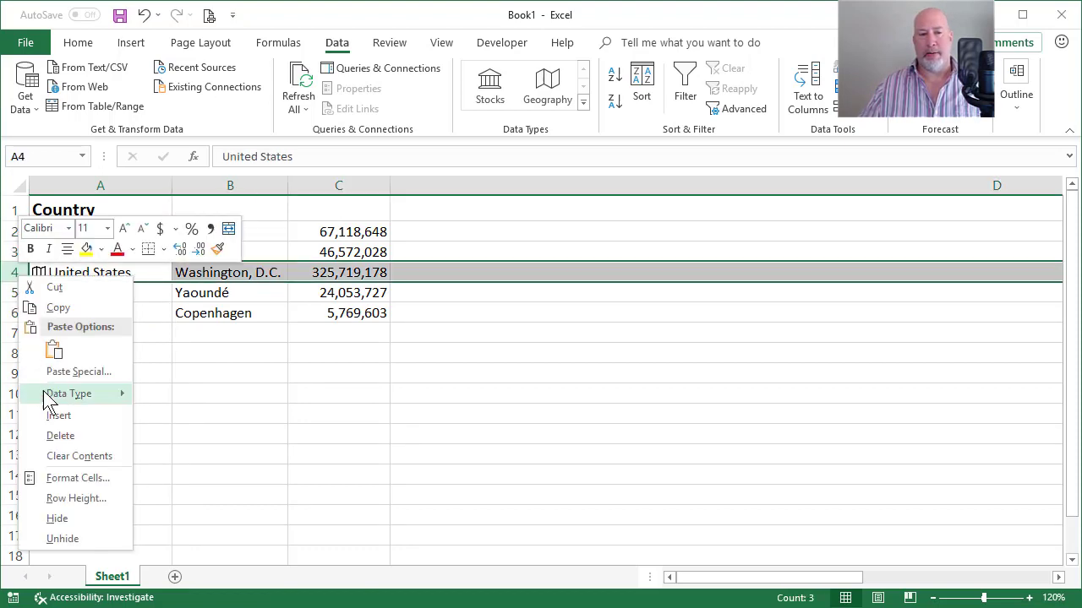
left_click(59, 417)
left_click(102, 270)
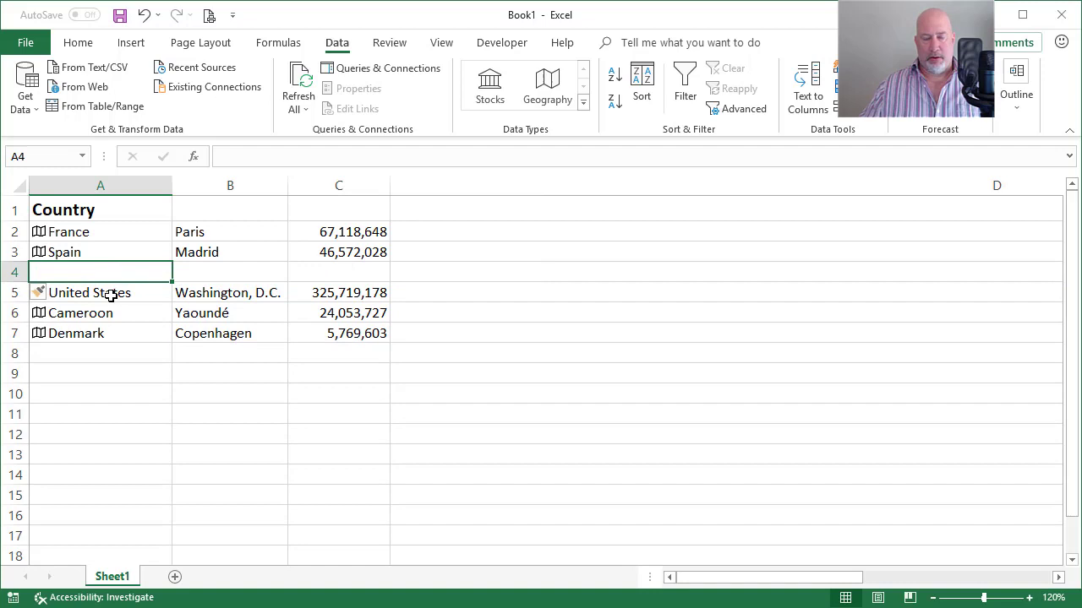
type("Bel")
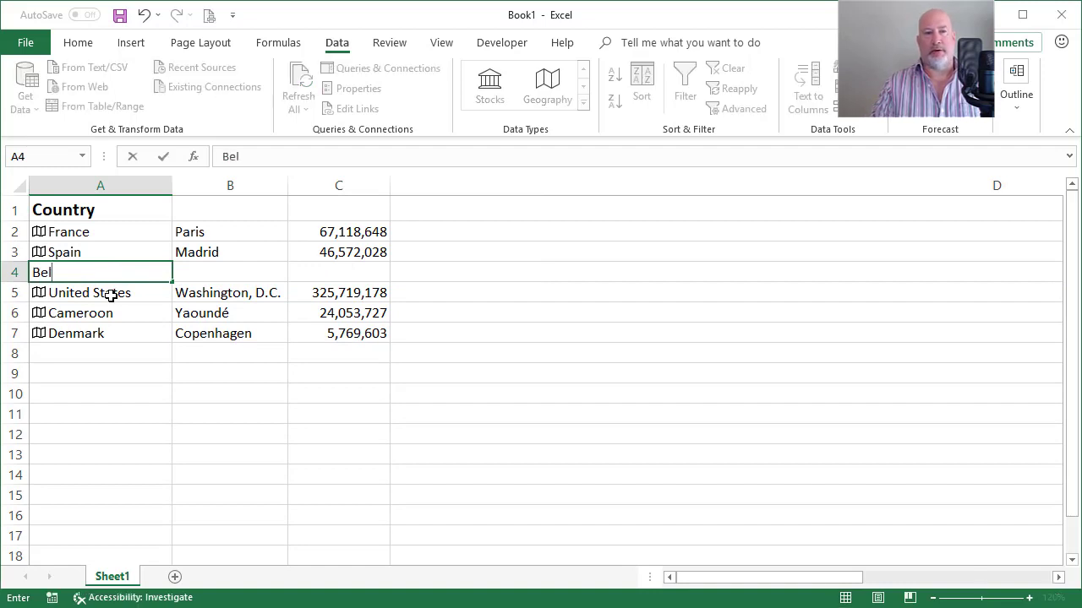
type("gium")
key("Tab")
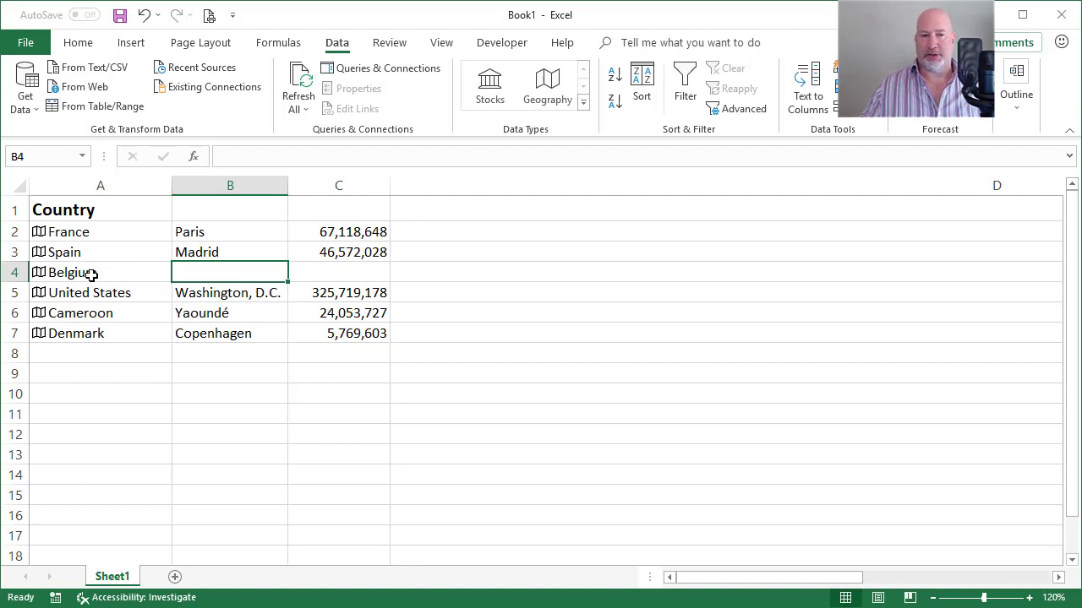
Fill Spain's capital and population down to row 4: City of Brussels, 11,420,163.
left_click_drag(213, 250, 304, 252)
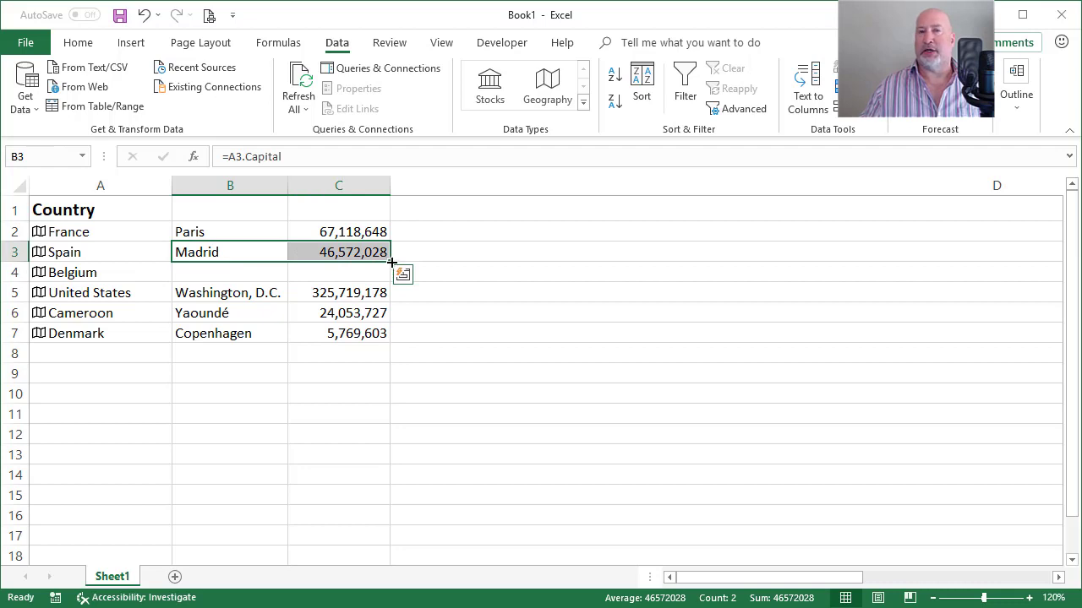
left_click_drag(391, 263, 392, 284)
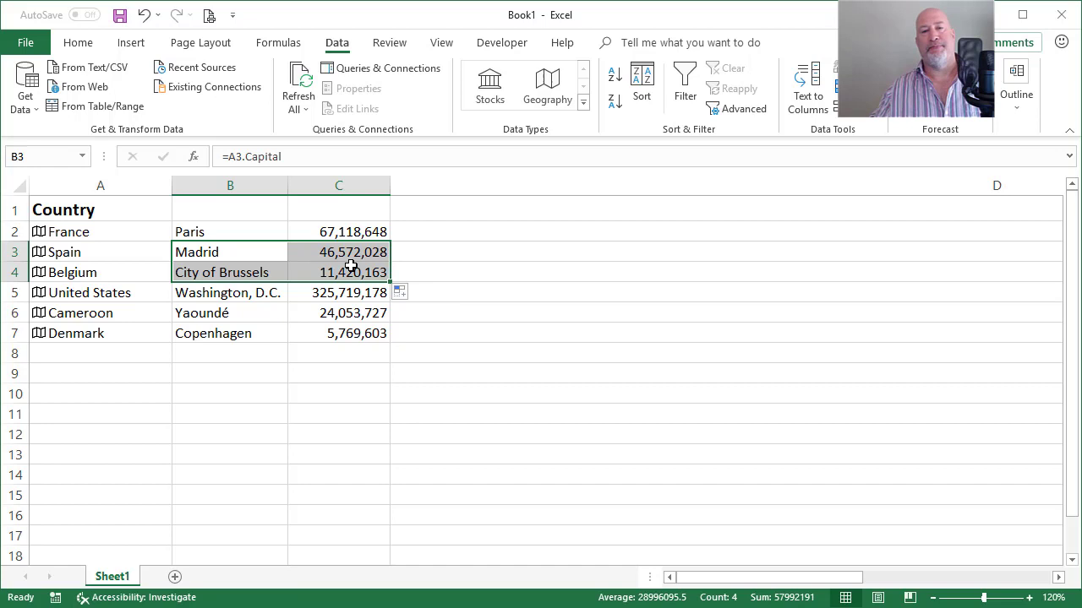
left_click(444, 229)
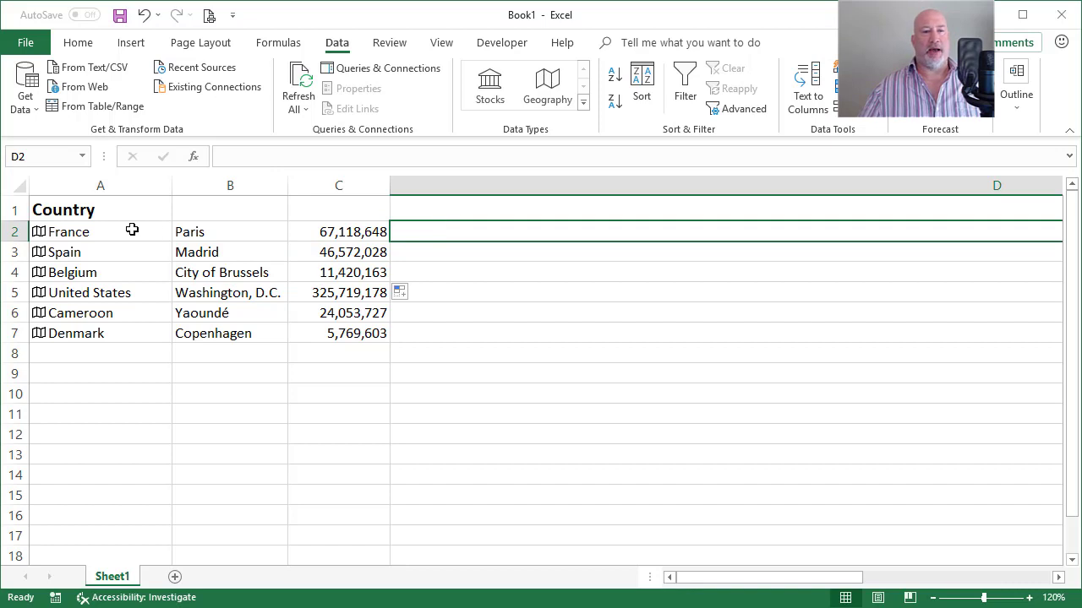
Add the Leader(s) field for A2:A7 as column D, starting with Emmanuel Macron (President).
left_click_drag(133, 229, 128, 337)
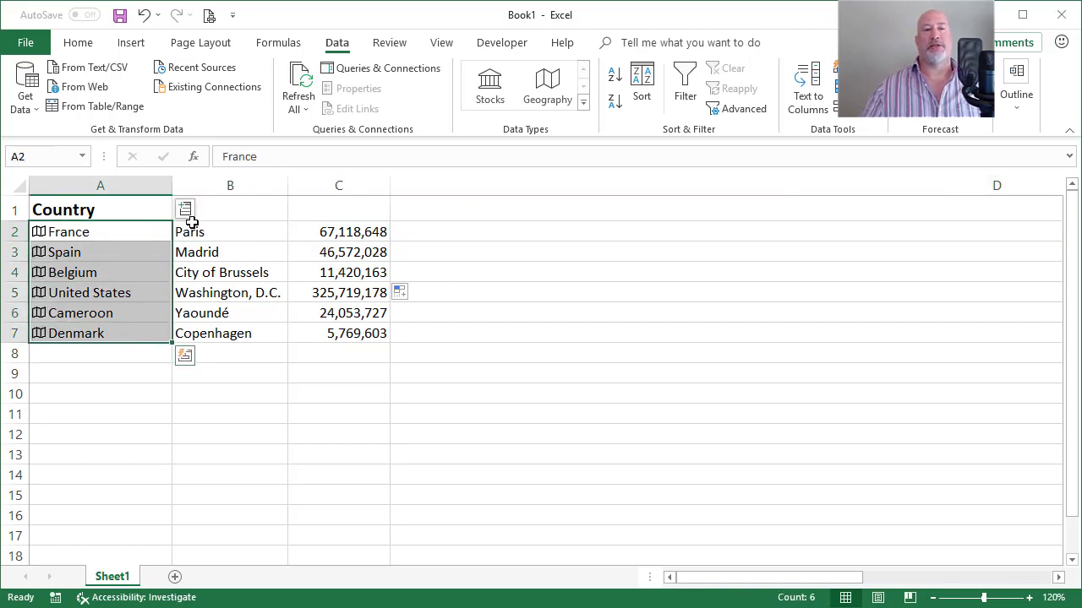
left_click(186, 209)
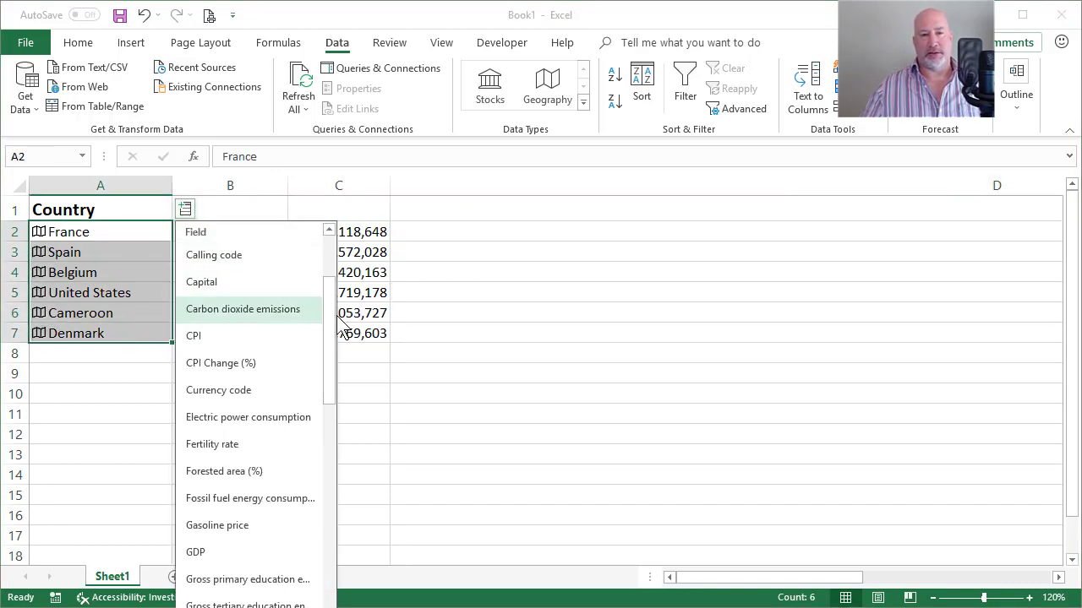
left_click_drag(334, 327, 295, 389)
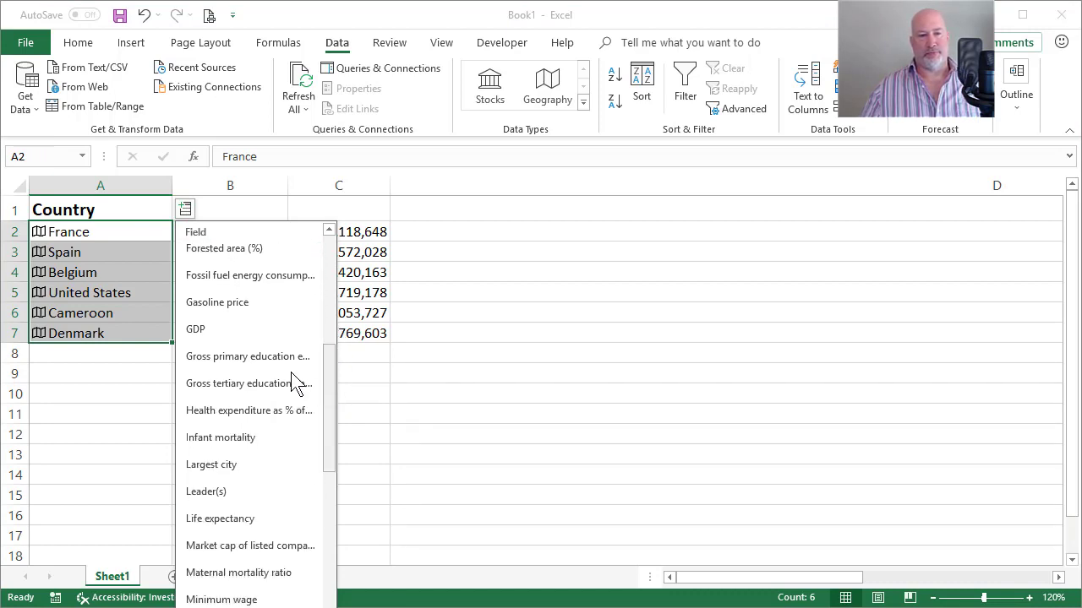
left_click(262, 494)
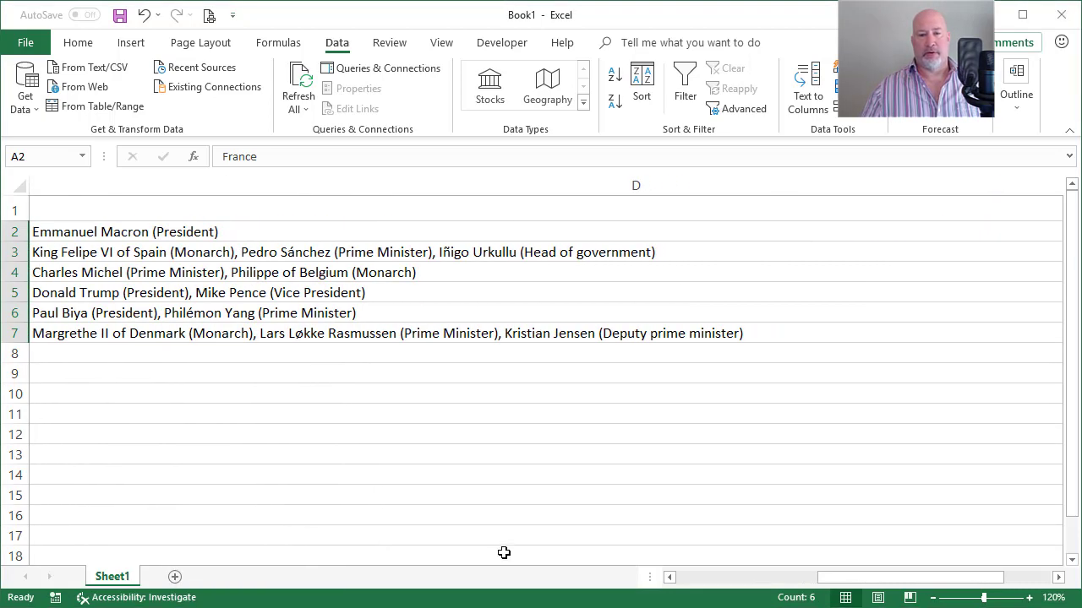
left_click(701, 582)
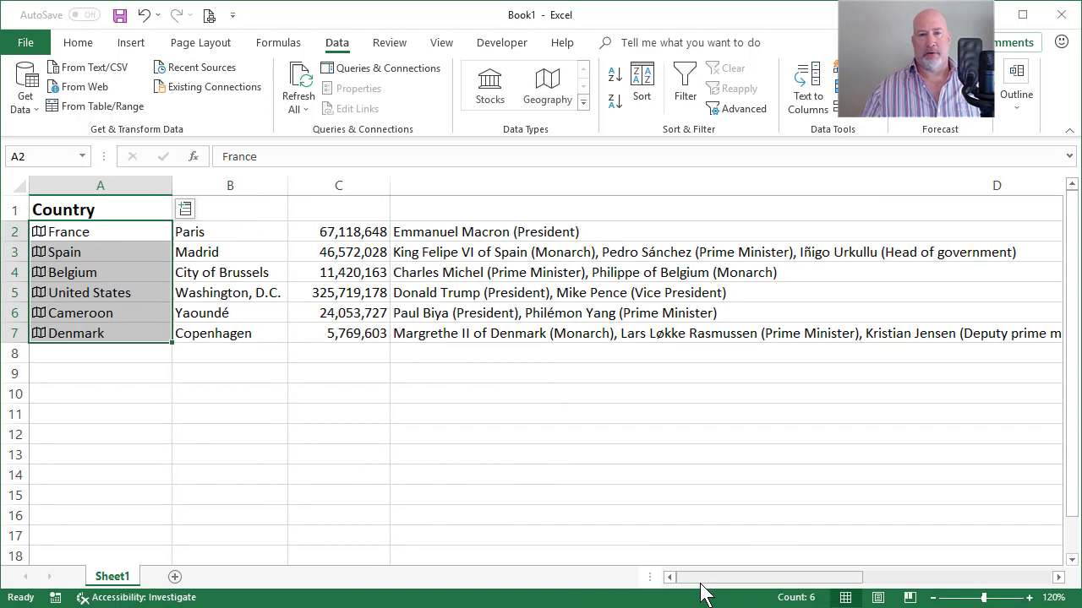
left_click(701, 578)
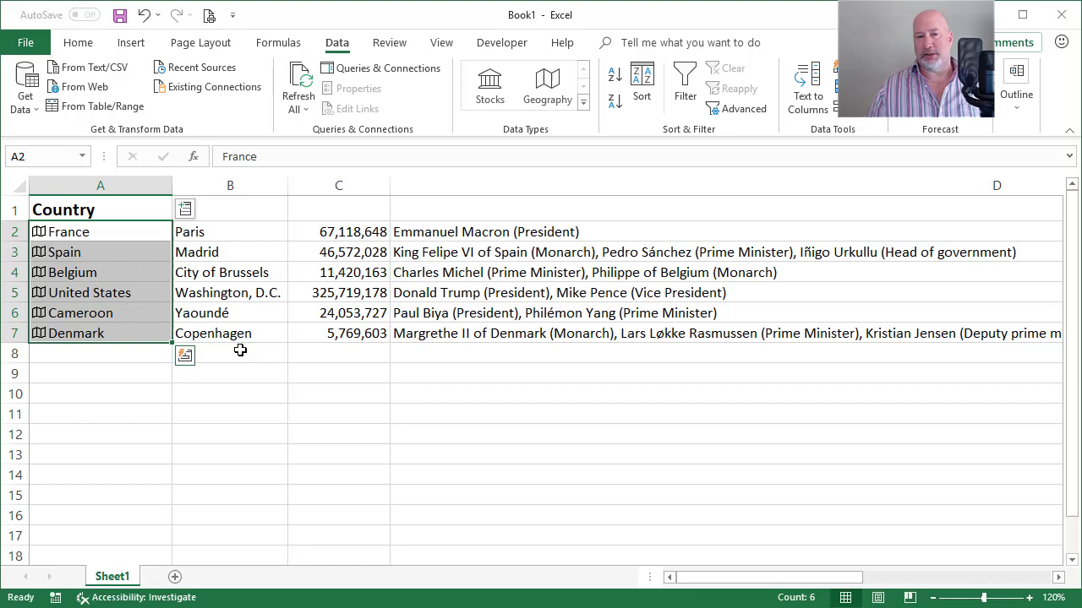
scroll(209, 61, "up", 4)
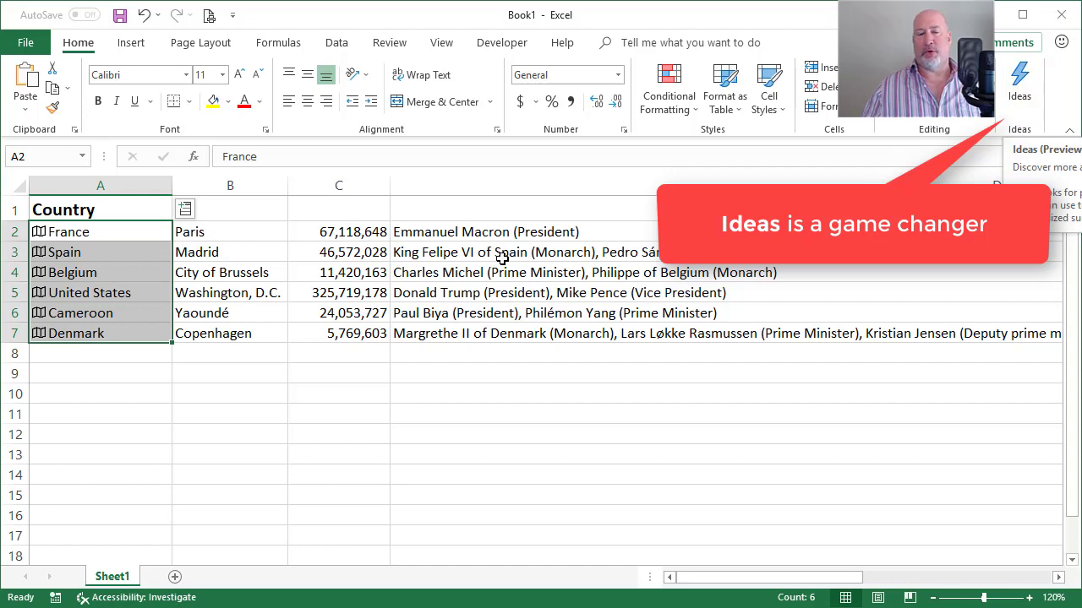
left_click(120, 266)
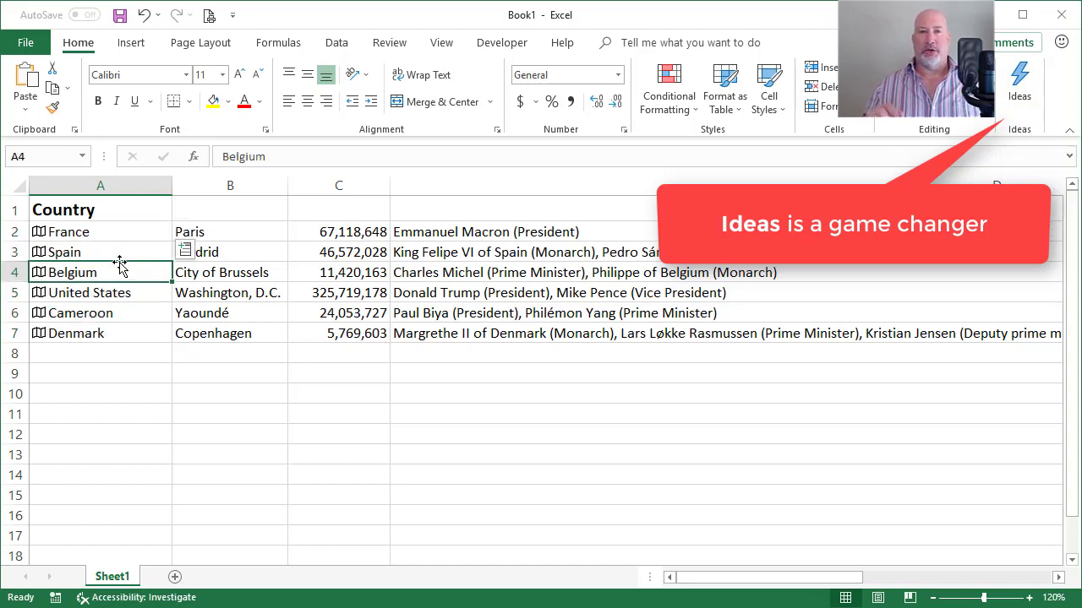